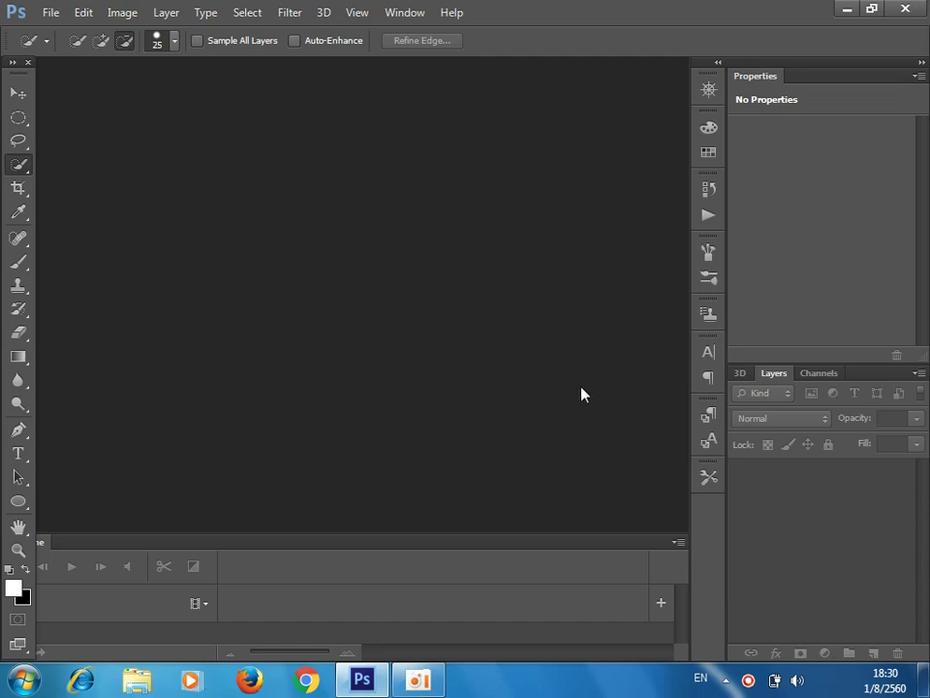
# Open hair.jpg from the for photoshop folder
pyautogui.click(51, 11)
pyautogui.click(60, 48)
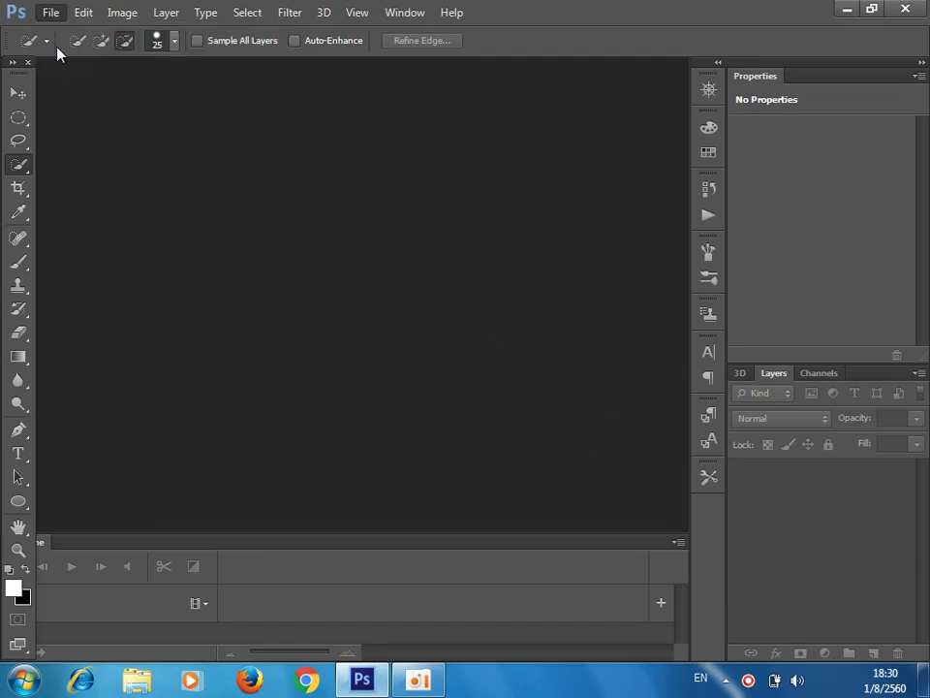
pyautogui.click(617, 259)
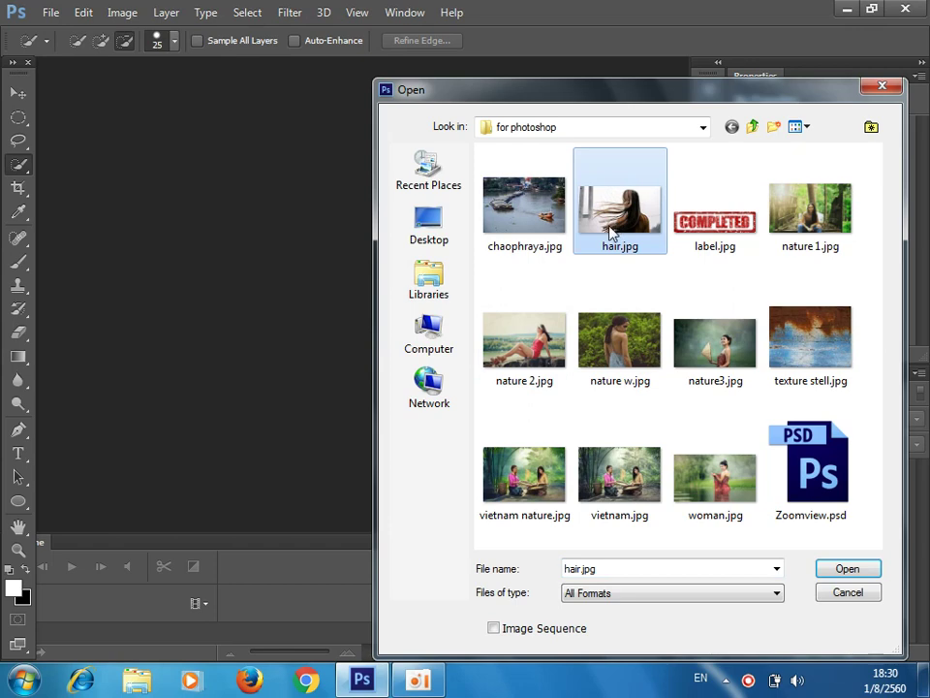
pyautogui.click(845, 572)
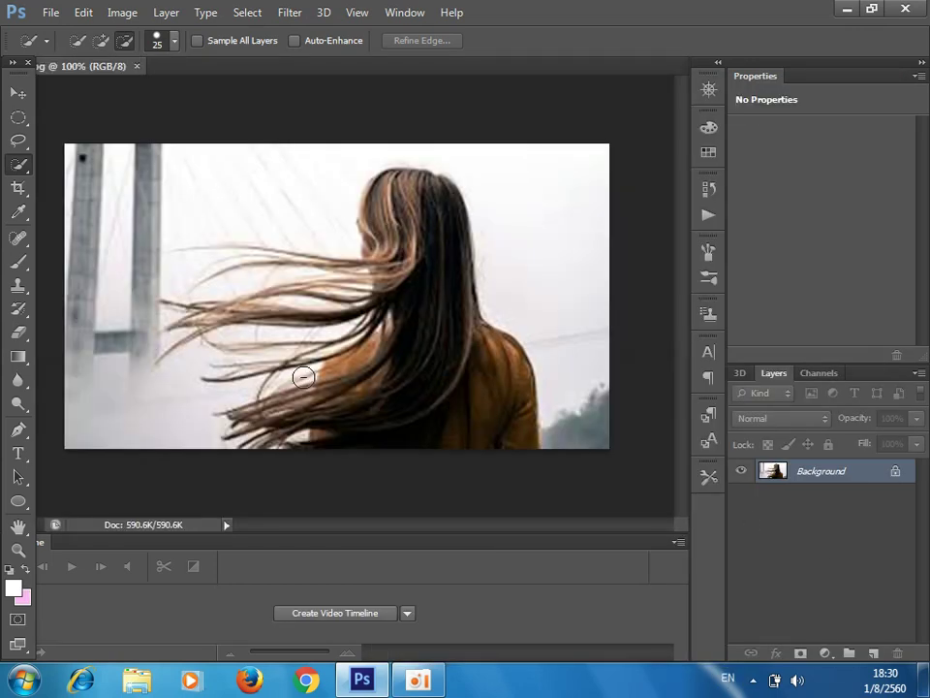
# Duplicate the Background layer as Background copy
pyautogui.rightClick(850, 473)
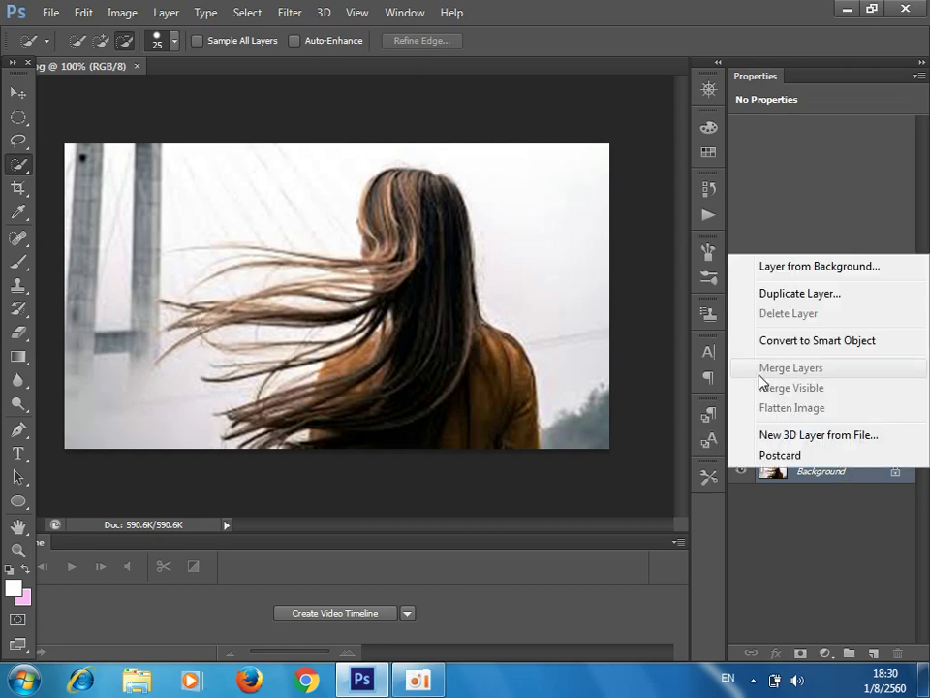
pyautogui.click(792, 294)
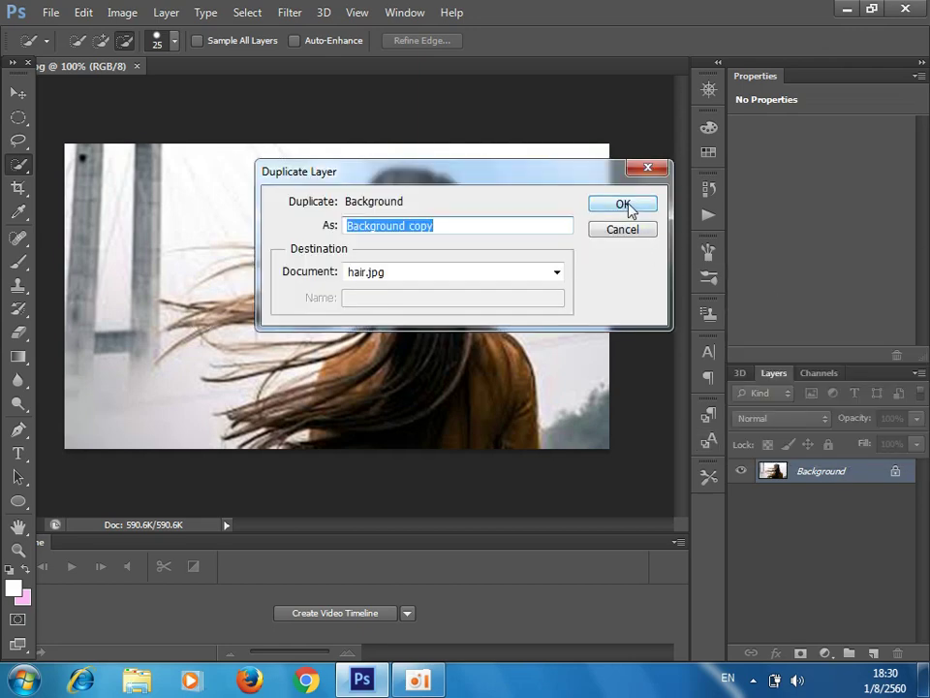
pyautogui.click(628, 204)
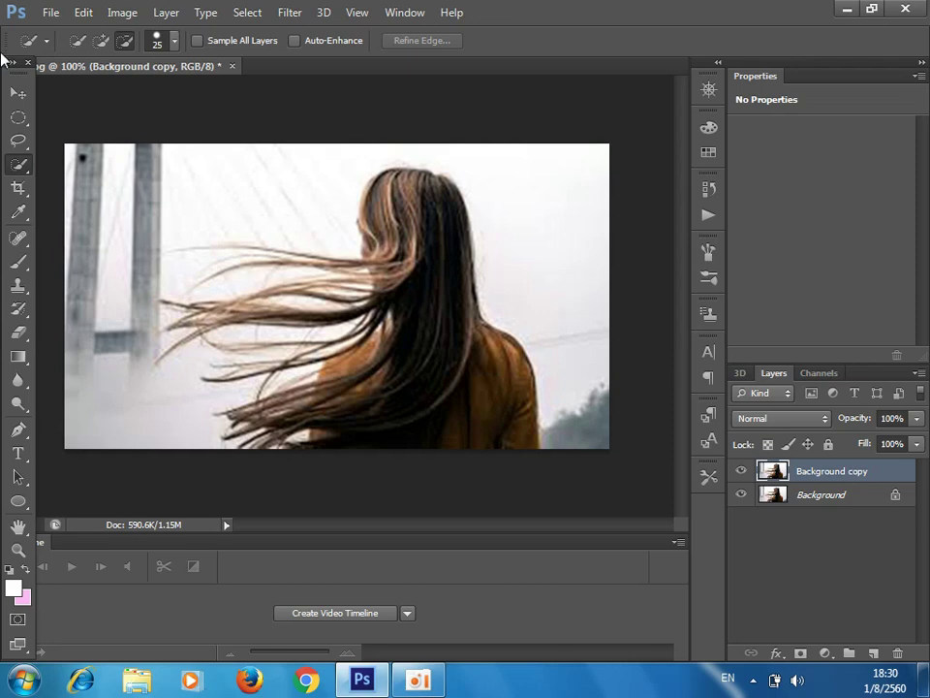
pyautogui.click(100, 41)
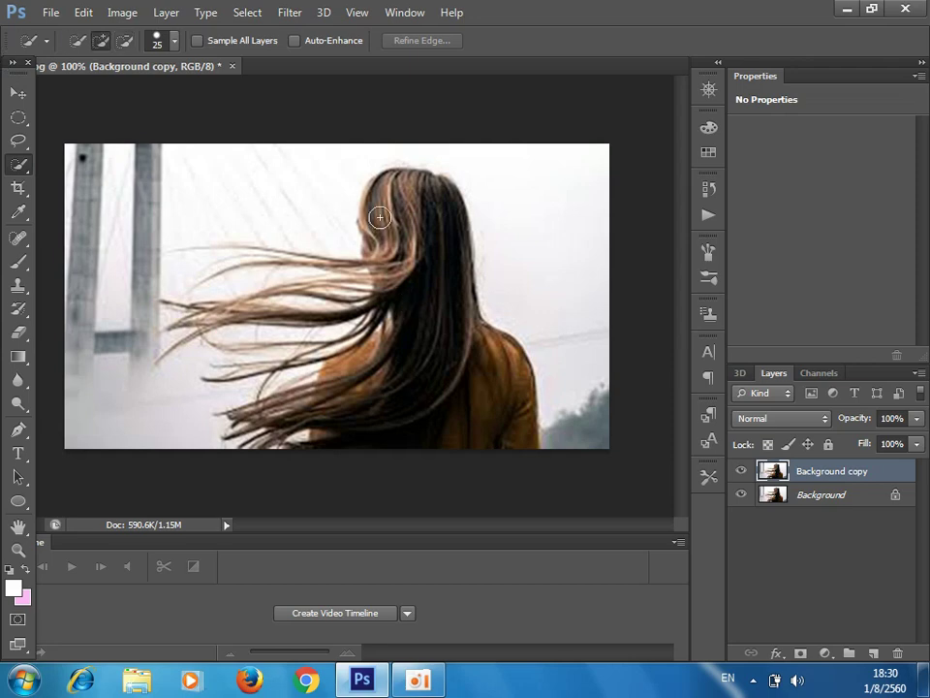
# Quick-select the woman's head, hair and shoulders, subtracting the lower-left hair strands
pyautogui.moveTo(378, 204)
pyautogui.mouseDown()
pyautogui.moveTo(442, 200)
pyautogui.moveTo(473, 366)
pyautogui.moveTo(517, 401)
pyautogui.moveTo(428, 333)
pyautogui.mouseUp()
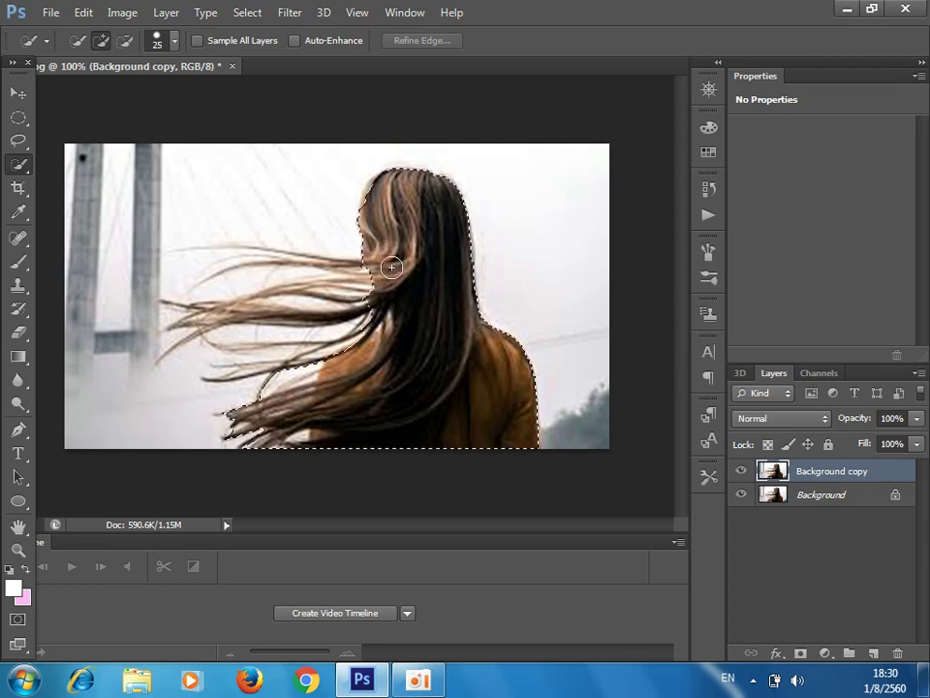
pyautogui.click(124, 39)
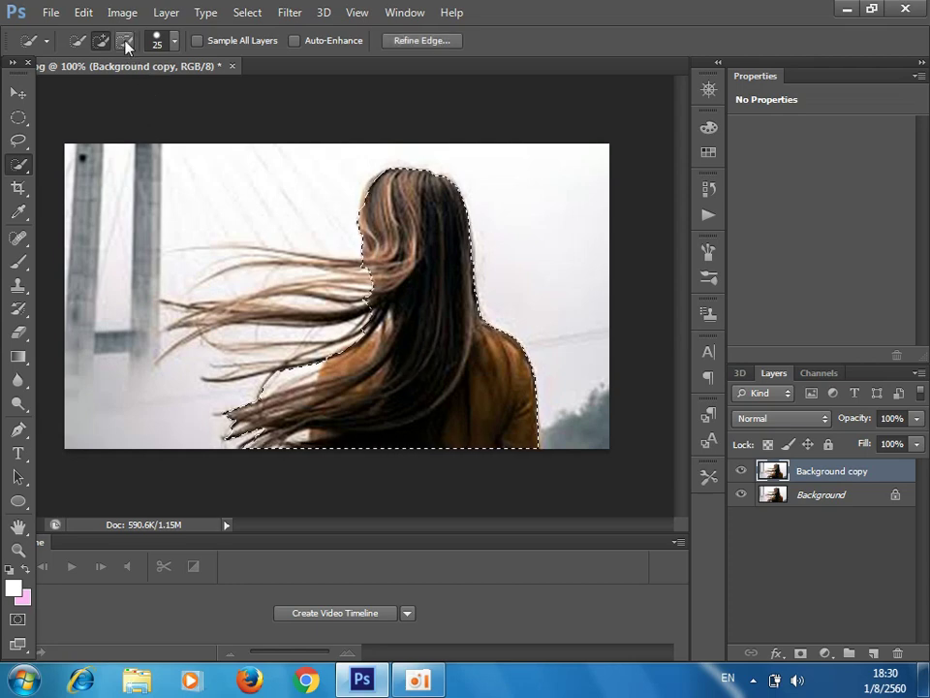
pyautogui.moveTo(249, 387)
pyautogui.mouseDown()
pyautogui.moveTo(292, 354)
pyautogui.moveTo(291, 457)
pyautogui.mouseUp()
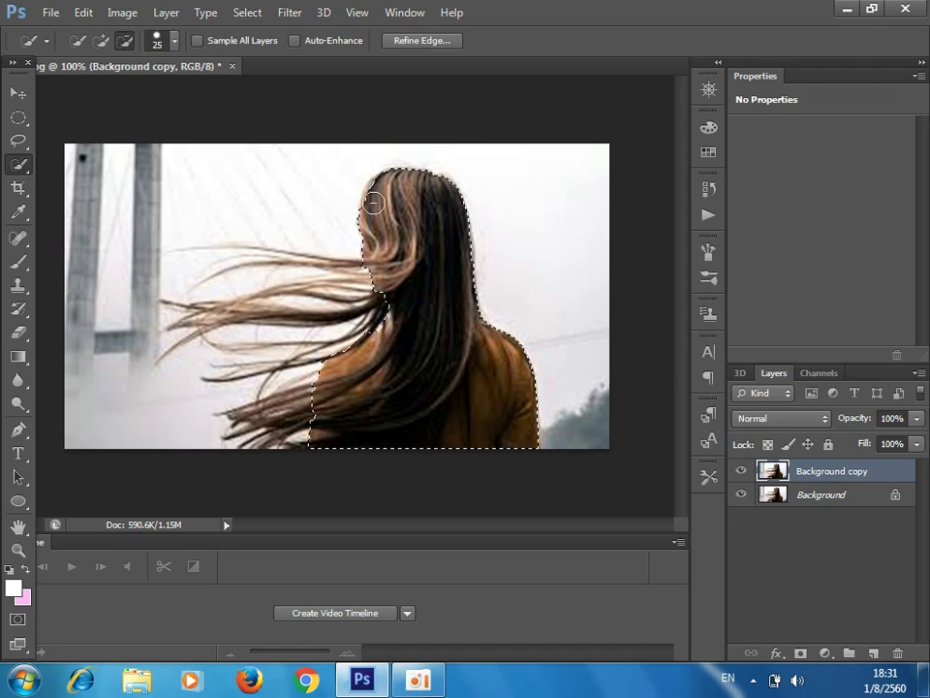
pyautogui.click(101, 39)
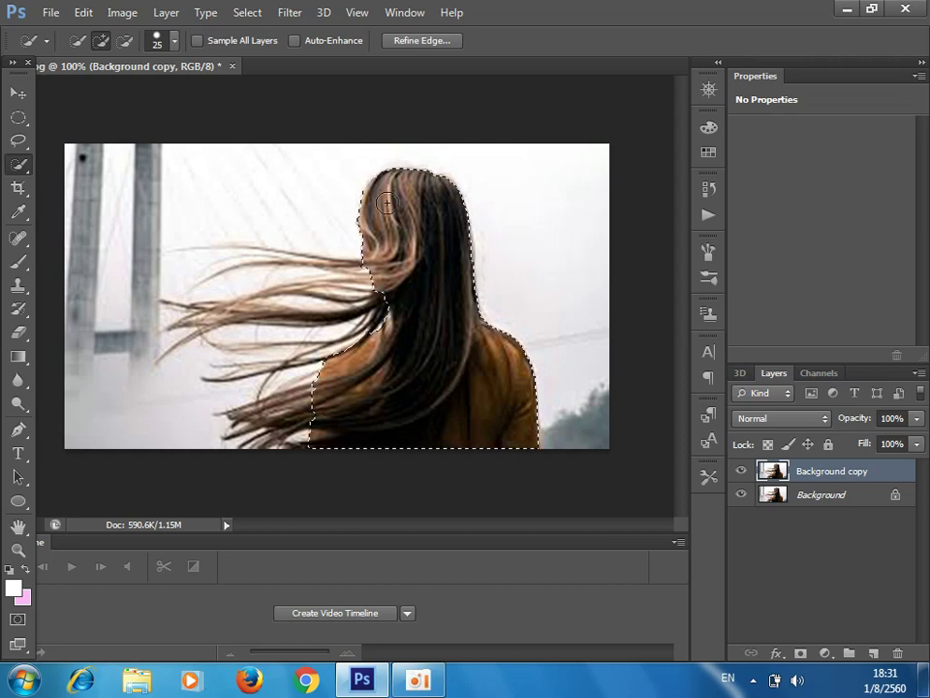
# Refine the selection edge, previewed On White, with a 250 px Smart Radius
pyautogui.click(441, 42)
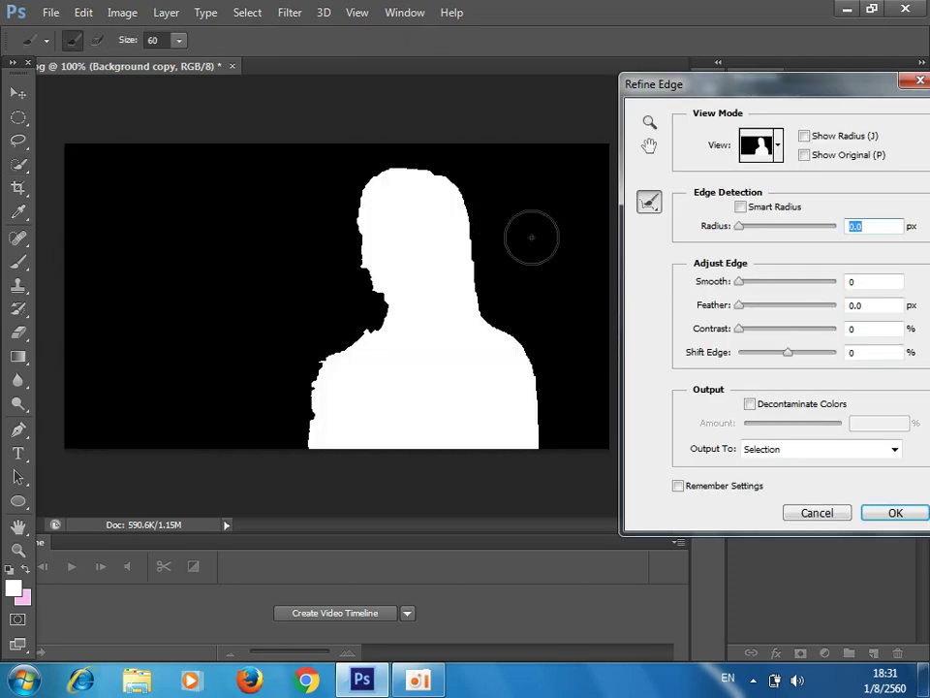
pyautogui.click(778, 145)
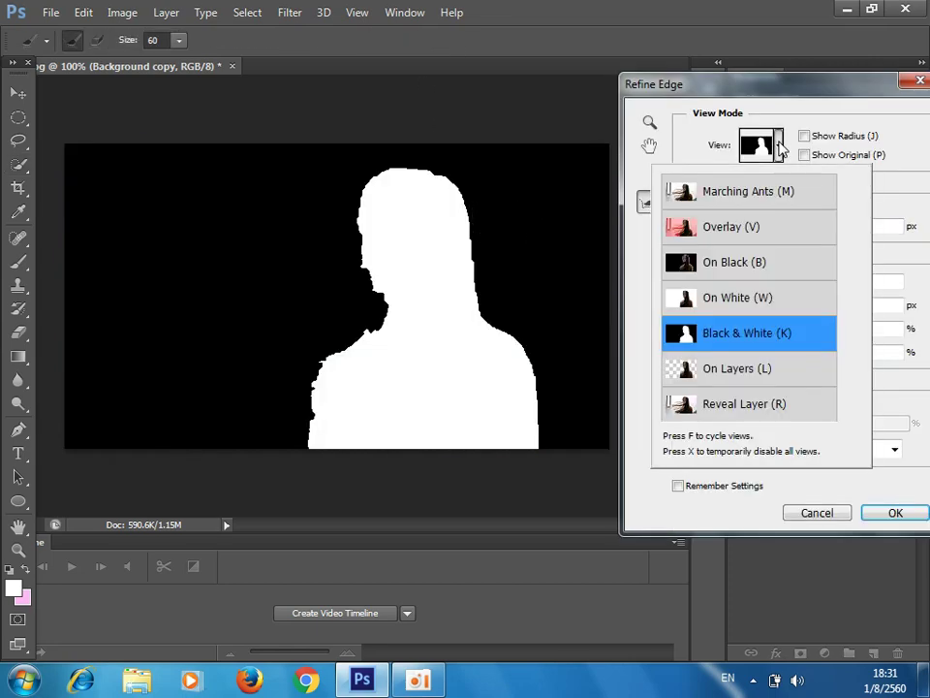
pyautogui.click(744, 304)
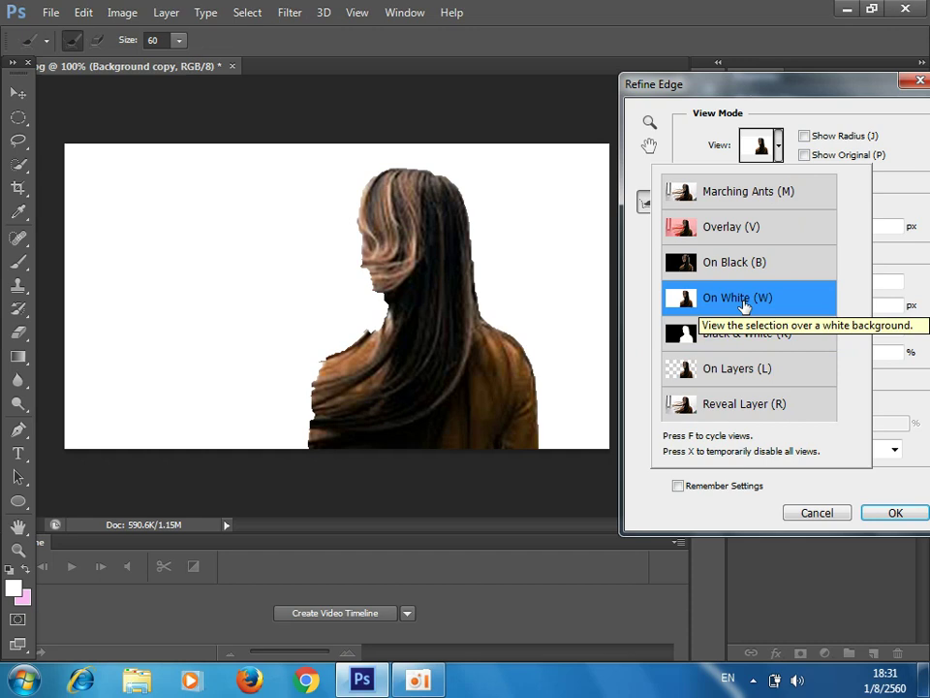
pyautogui.click(715, 151)
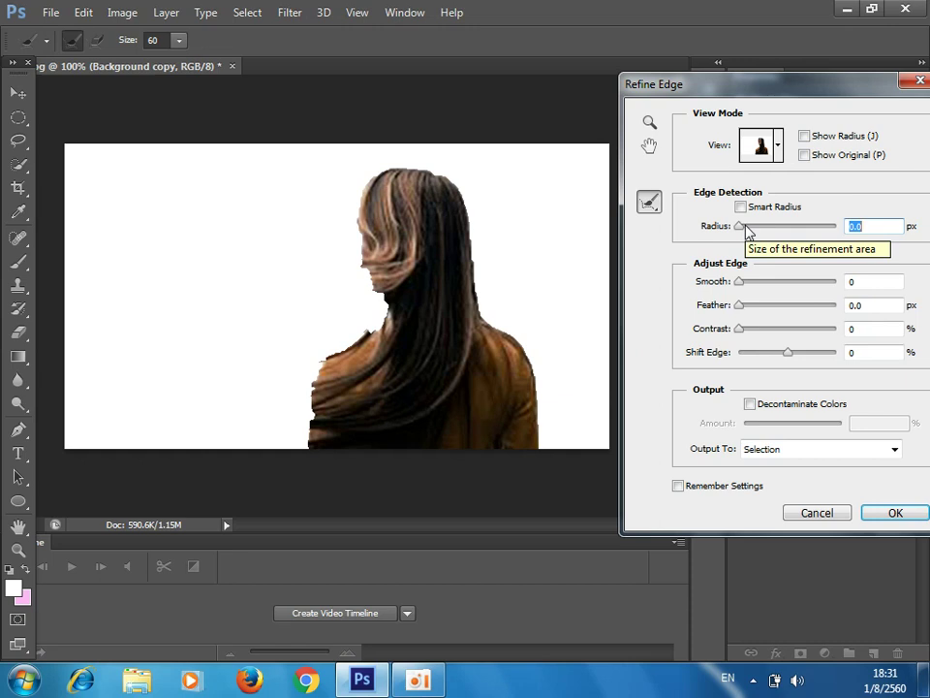
pyautogui.moveTo(746, 231); pyautogui.dragTo(899, 226)
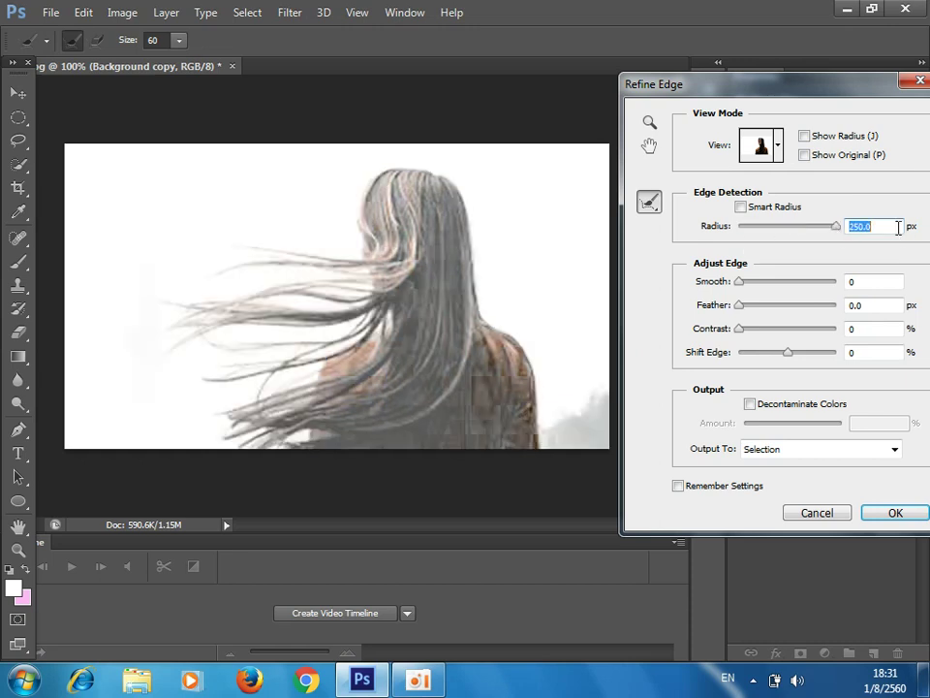
pyautogui.click(741, 208)
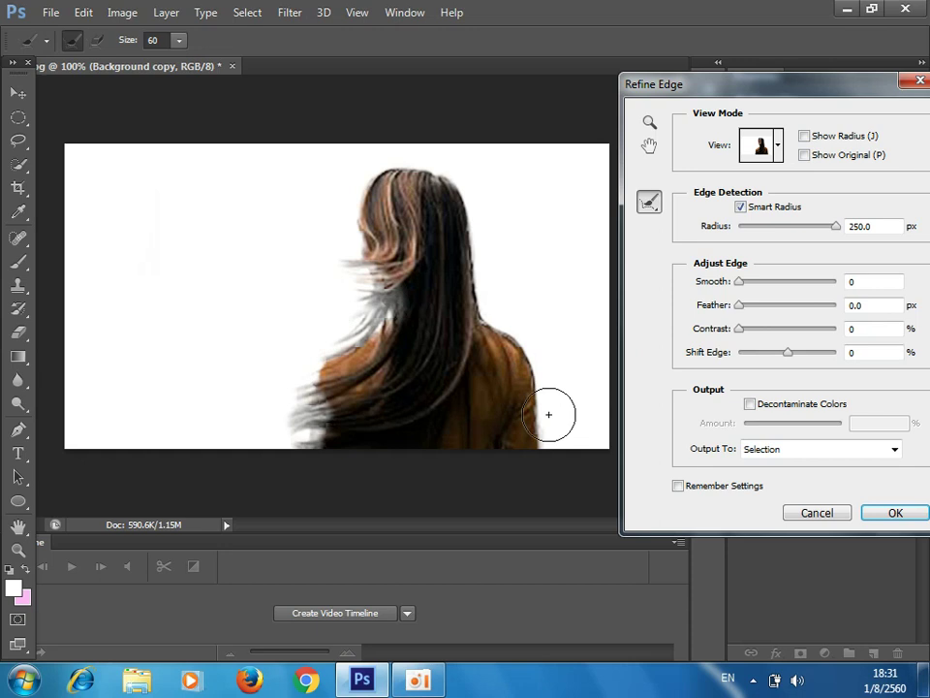
# Brush the Refine Radius over hair strands beside the neck and along the lower-left edge
pyautogui.moveTo(359, 320); pyautogui.dragTo(373, 303)
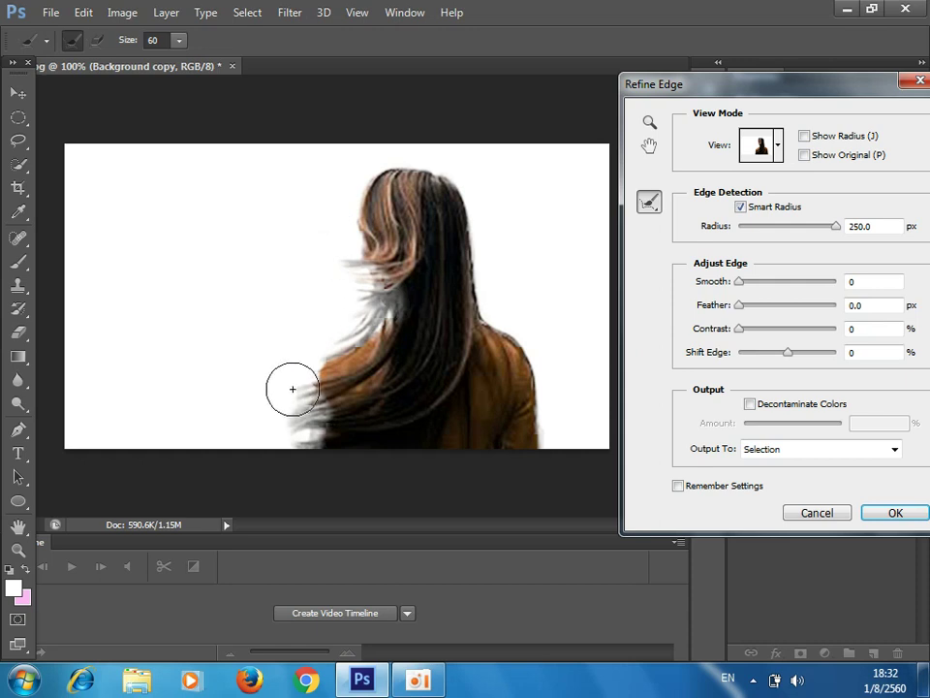
pyautogui.moveTo(287, 408); pyautogui.dragTo(347, 405)
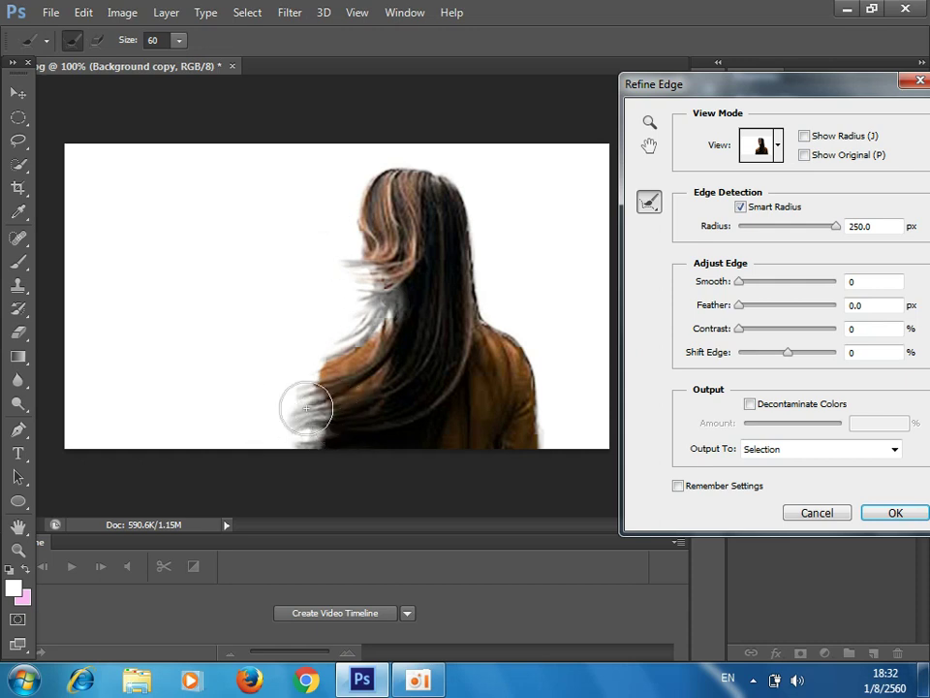
pyautogui.moveTo(290, 395); pyautogui.dragTo(280, 426)
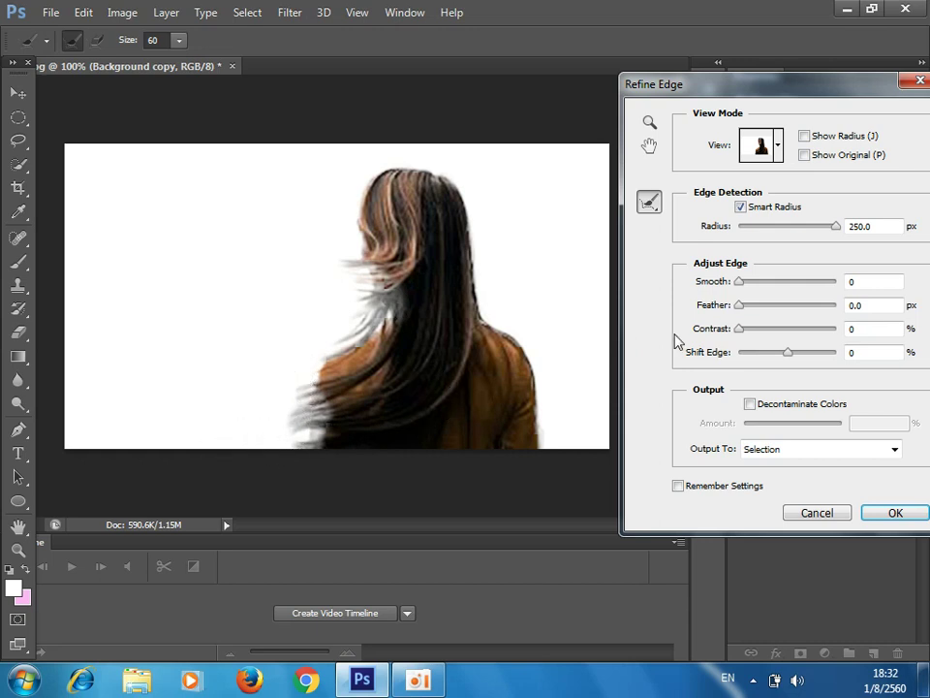
# Turn on Decontaminate Colors with the amount at 100%
pyautogui.click(750, 405)
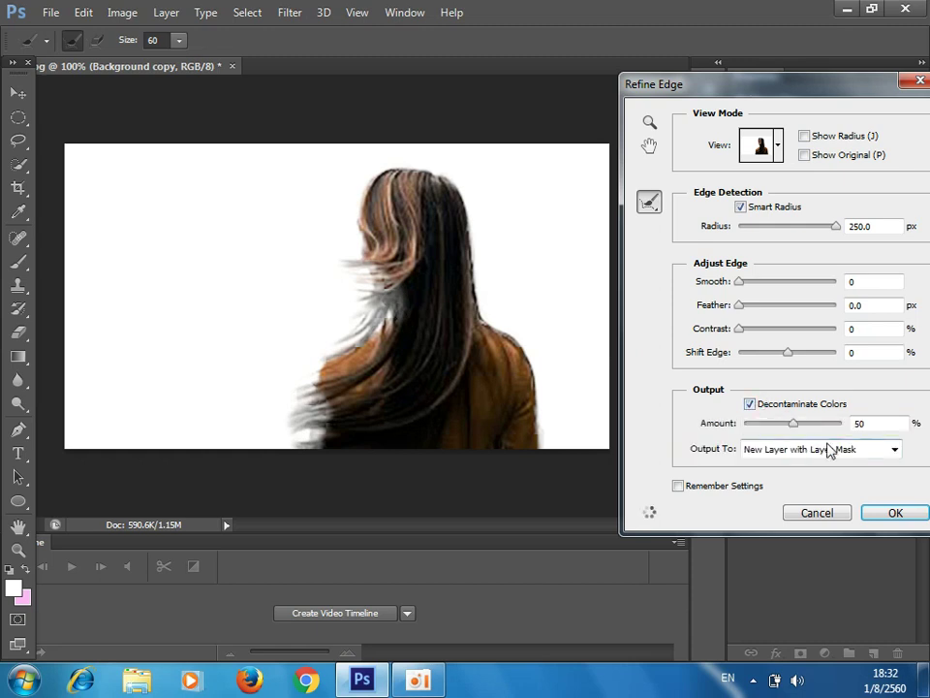
pyautogui.moveTo(792, 423); pyautogui.dragTo(875, 425)
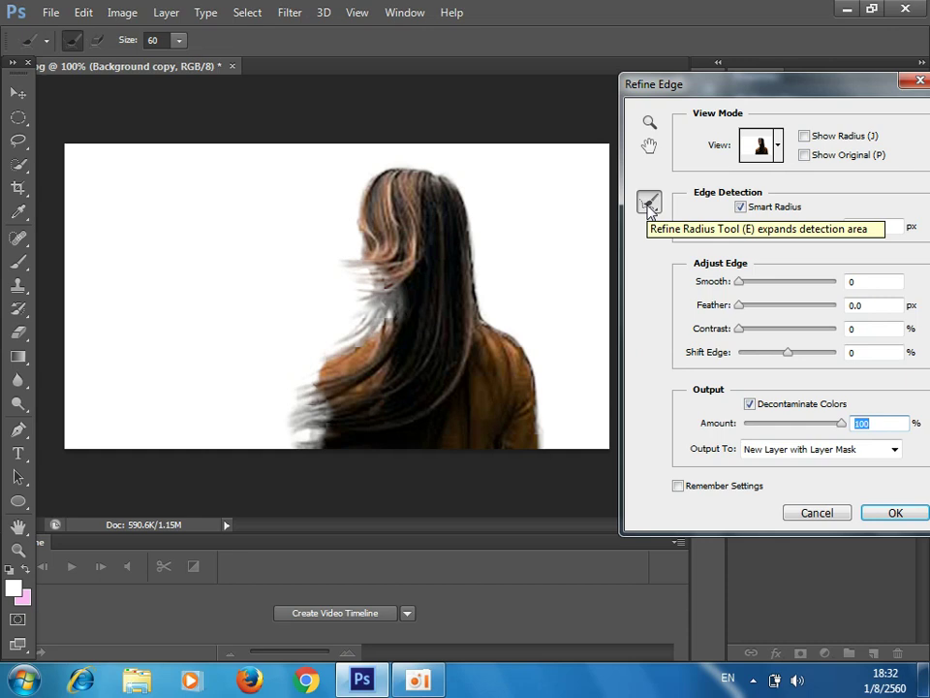
pyautogui.click(649, 203)
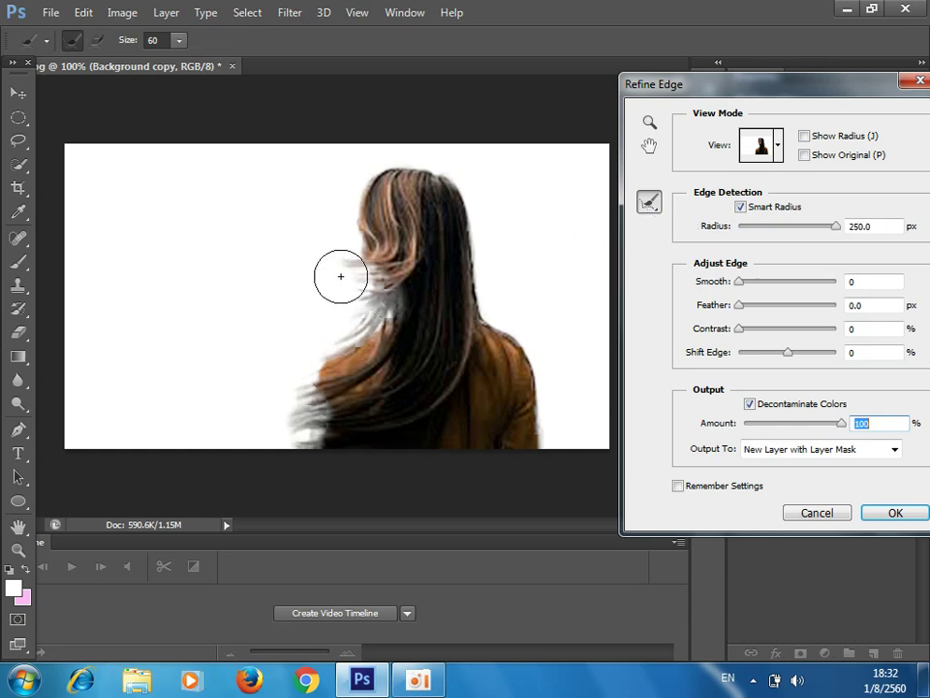
# Paint the Refine Radius brush over the loose windblown strands and far-left hair tips
pyautogui.moveTo(340, 276)
pyautogui.mouseDown()
pyautogui.moveTo(209, 251)
pyautogui.moveTo(300, 275)
pyautogui.mouseUp()
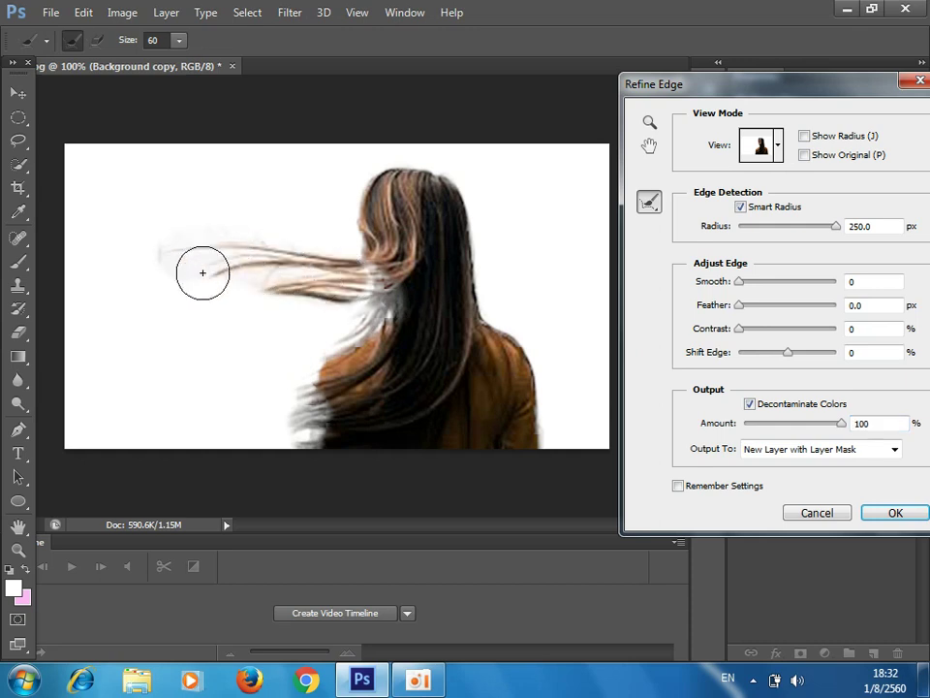
pyautogui.moveTo(300, 276)
pyautogui.mouseDown()
pyautogui.moveTo(235, 275)
pyautogui.moveTo(190, 292)
pyautogui.mouseUp()
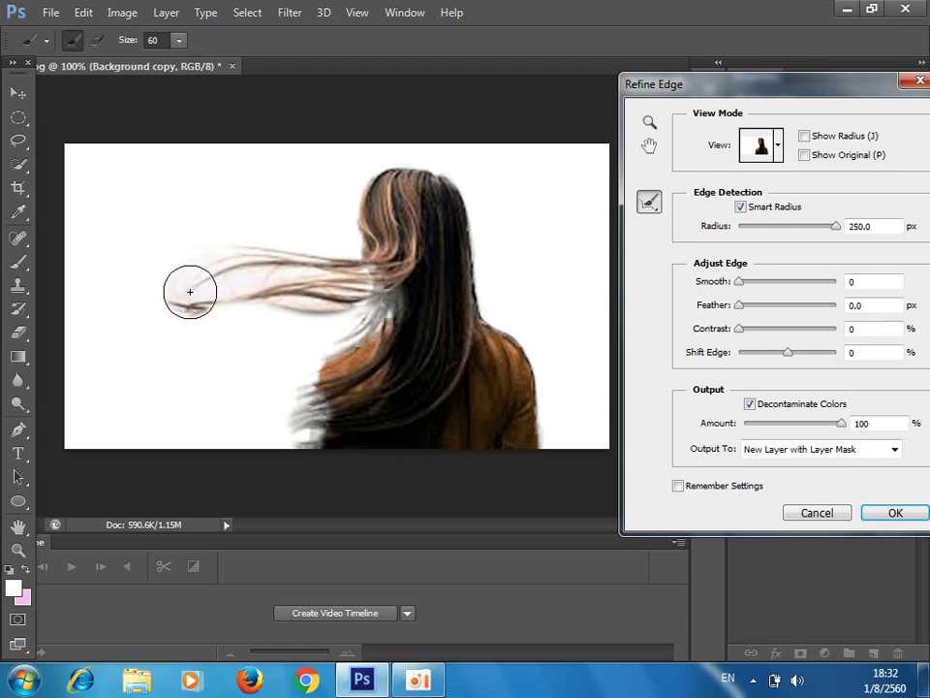
pyautogui.moveTo(190, 291); pyautogui.dragTo(174, 309)
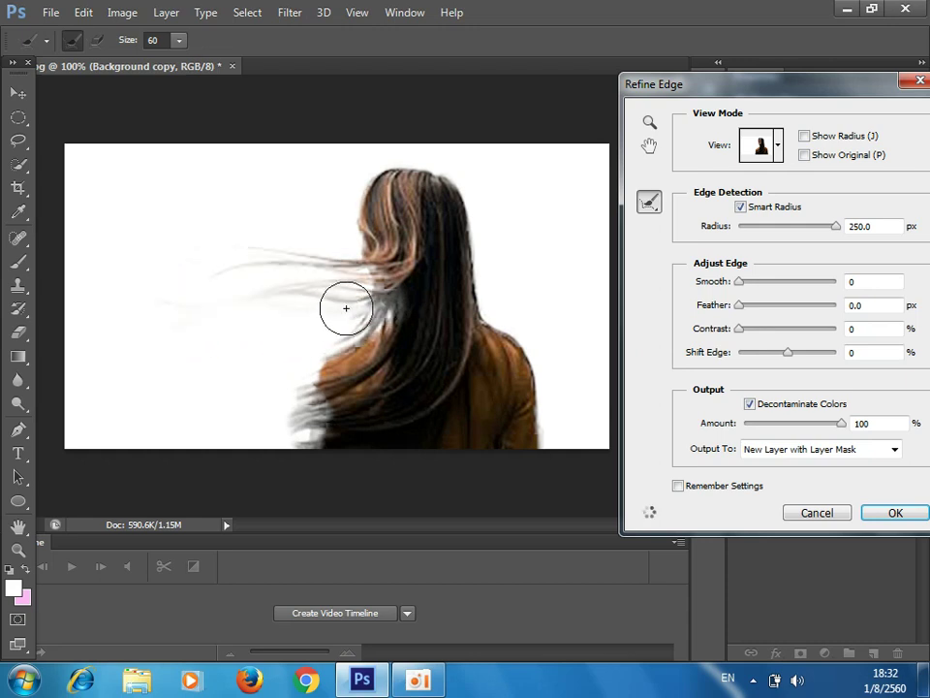
pyautogui.moveTo(174, 309)
pyautogui.mouseDown()
pyautogui.moveTo(243, 307)
pyautogui.moveTo(170, 320)
pyautogui.moveTo(243, 336)
pyautogui.moveTo(348, 311)
pyautogui.moveTo(175, 338)
pyautogui.moveTo(228, 367)
pyautogui.moveTo(307, 333)
pyautogui.moveTo(195, 347)
pyautogui.moveTo(172, 363)
pyautogui.mouseUp()
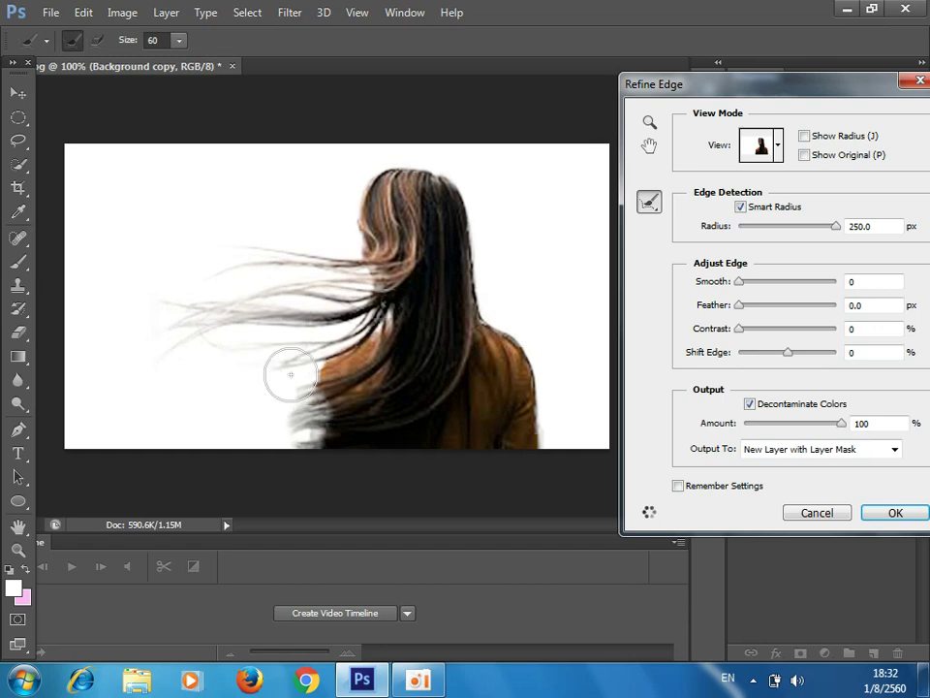
pyautogui.moveTo(290, 376); pyautogui.dragTo(199, 381)
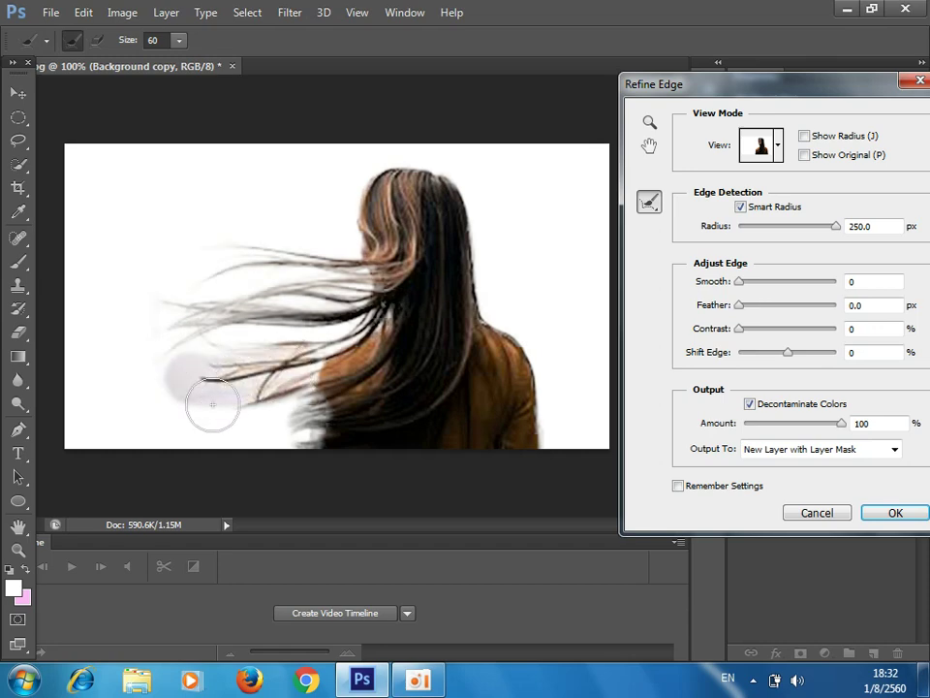
pyautogui.moveTo(287, 390); pyautogui.dragTo(181, 418)
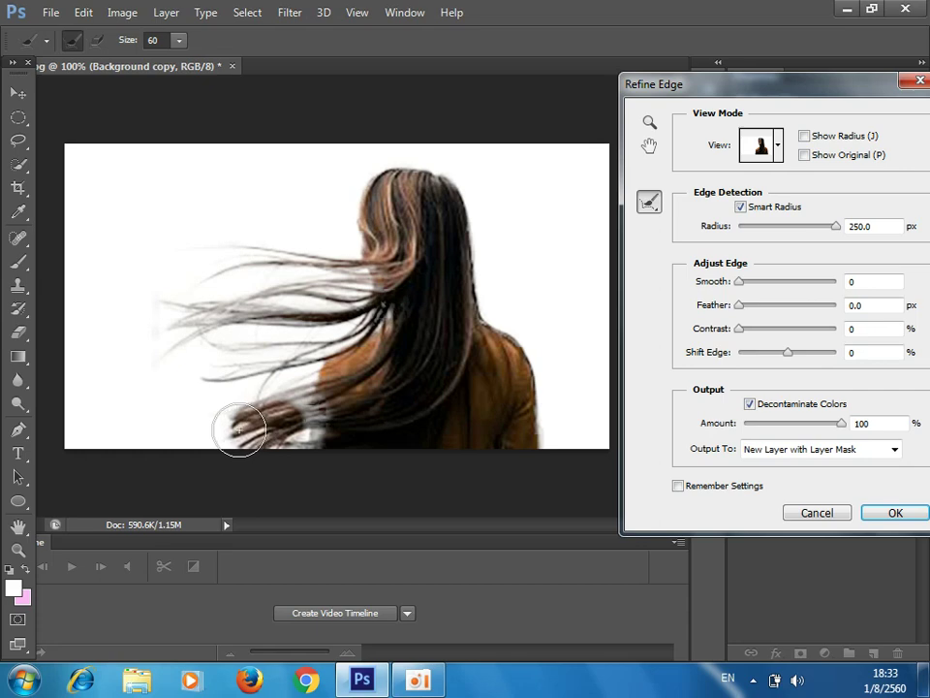
pyautogui.moveTo(186, 423); pyautogui.dragTo(187, 423)
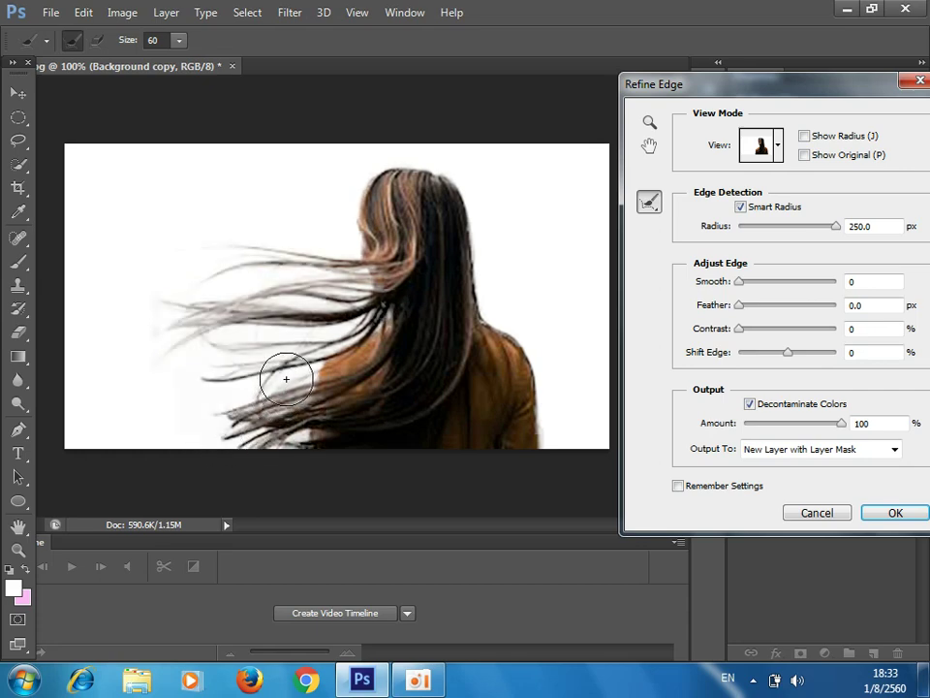
pyautogui.moveTo(232, 402); pyautogui.dragTo(185, 424)
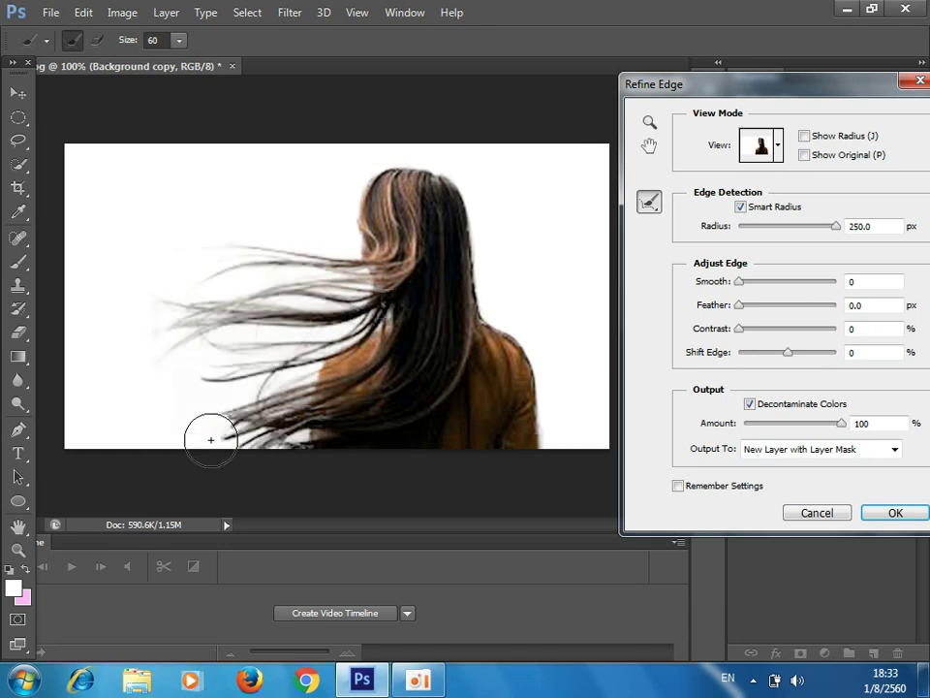
# Check the cutout in Black & White view and output it as New Layer with Layer Mask
pyautogui.click(777, 144)
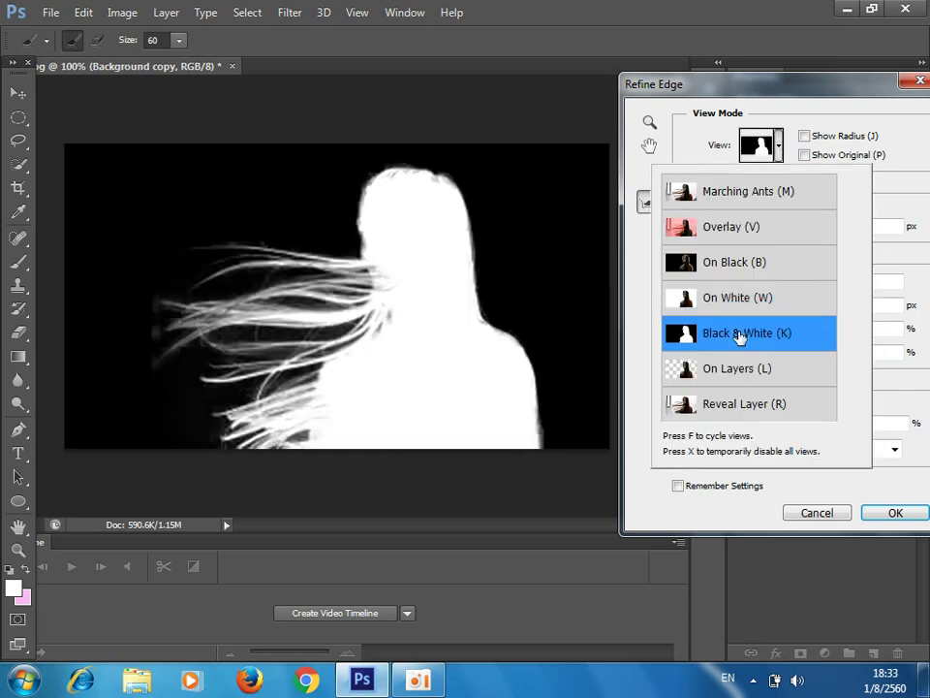
pyautogui.moveTo(160, 318)
pyautogui.mouseDown()
pyautogui.moveTo(135, 307)
pyautogui.moveTo(128, 394)
pyautogui.mouseUp()
pyautogui.click(817, 483)
pyautogui.click(895, 449)
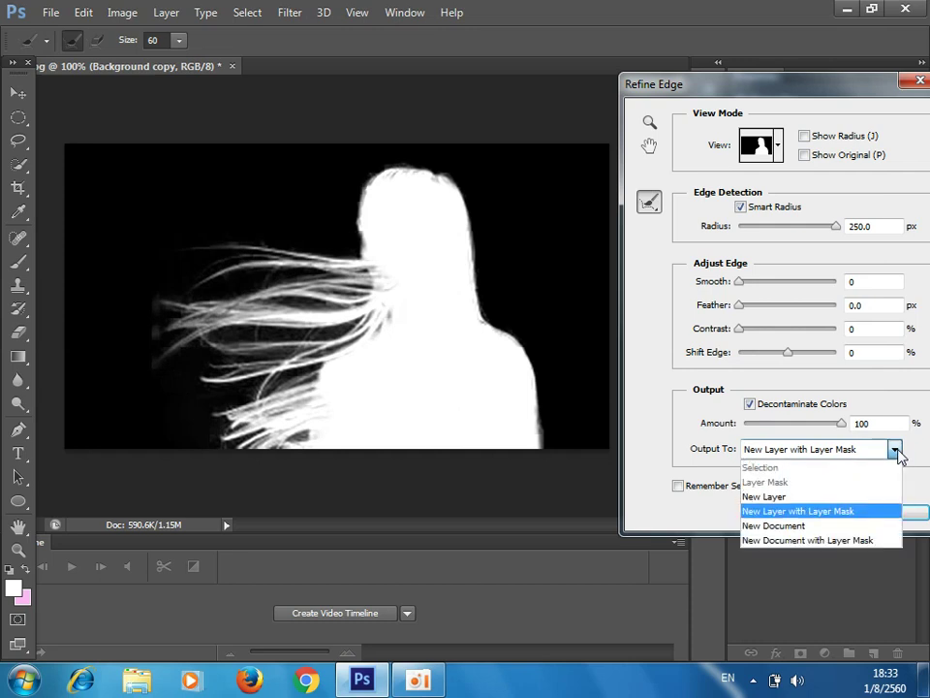
pyautogui.click(869, 519)
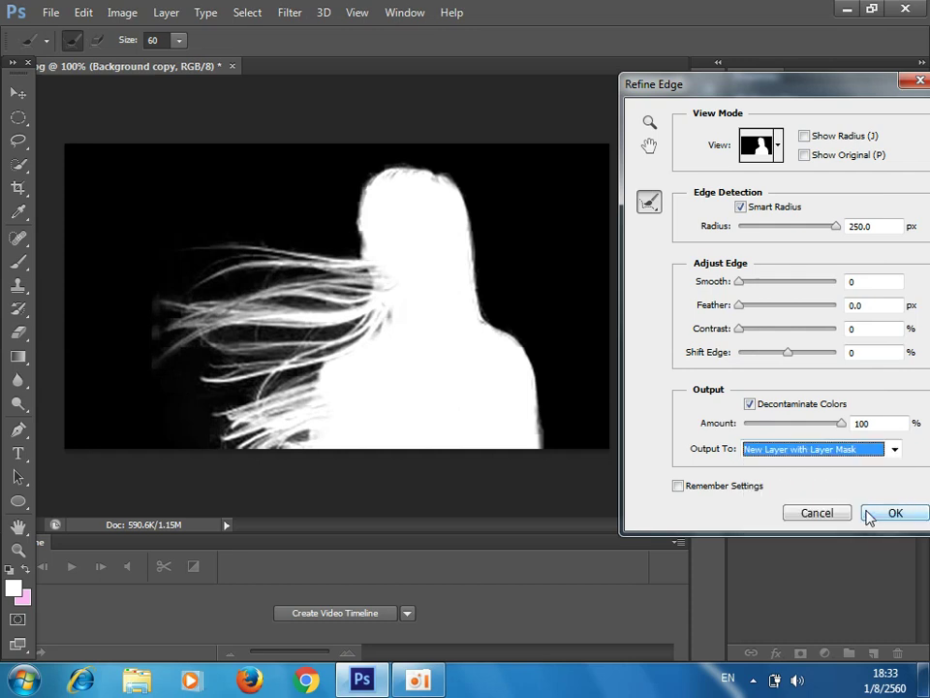
pyautogui.click(901, 516)
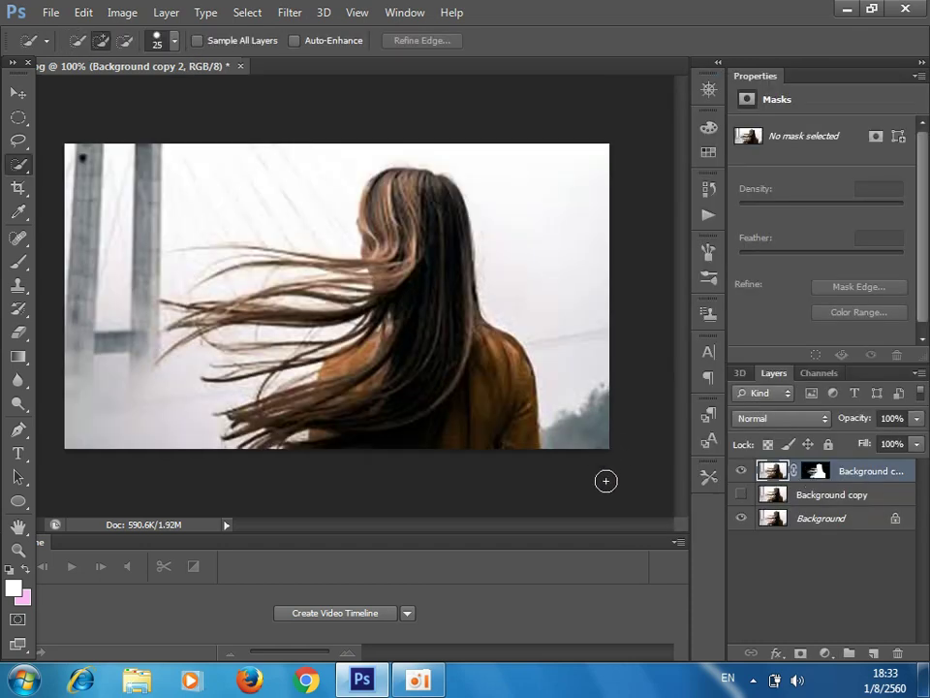
# Hide the original Background layer and add a new empty Layer 1
pyautogui.click(742, 520)
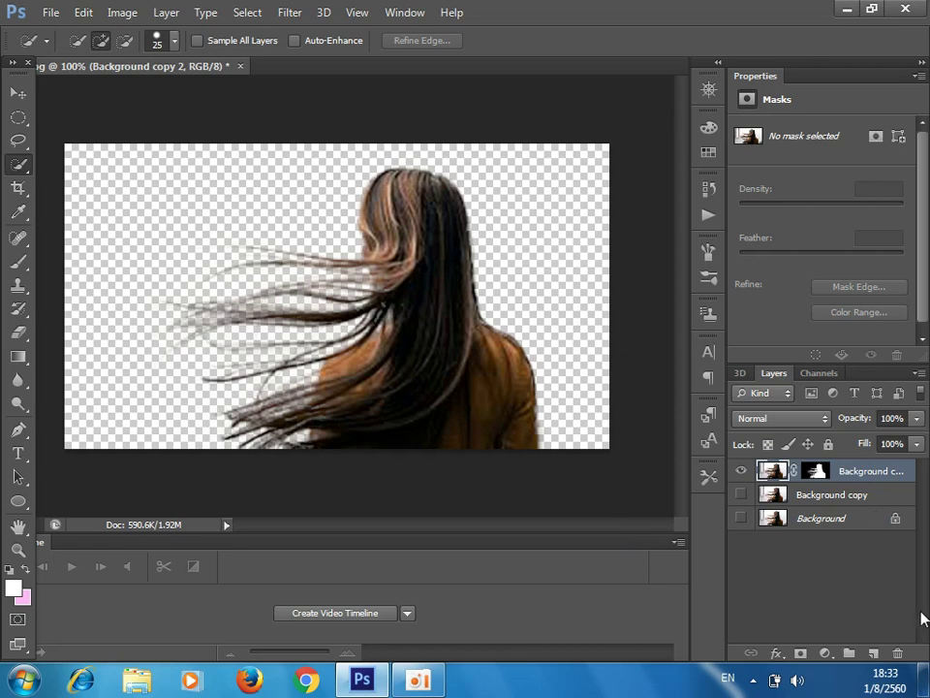
pyautogui.click(876, 654)
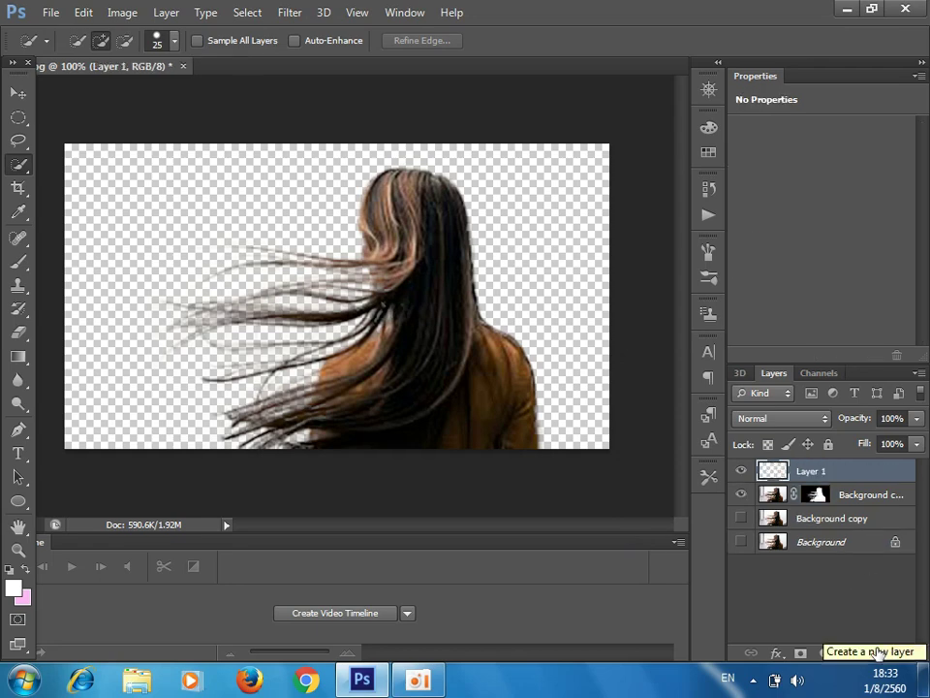
# Move Layer 1 below the masked Background copy 2 layer
pyautogui.moveTo(847, 473); pyautogui.dragTo(852, 512)
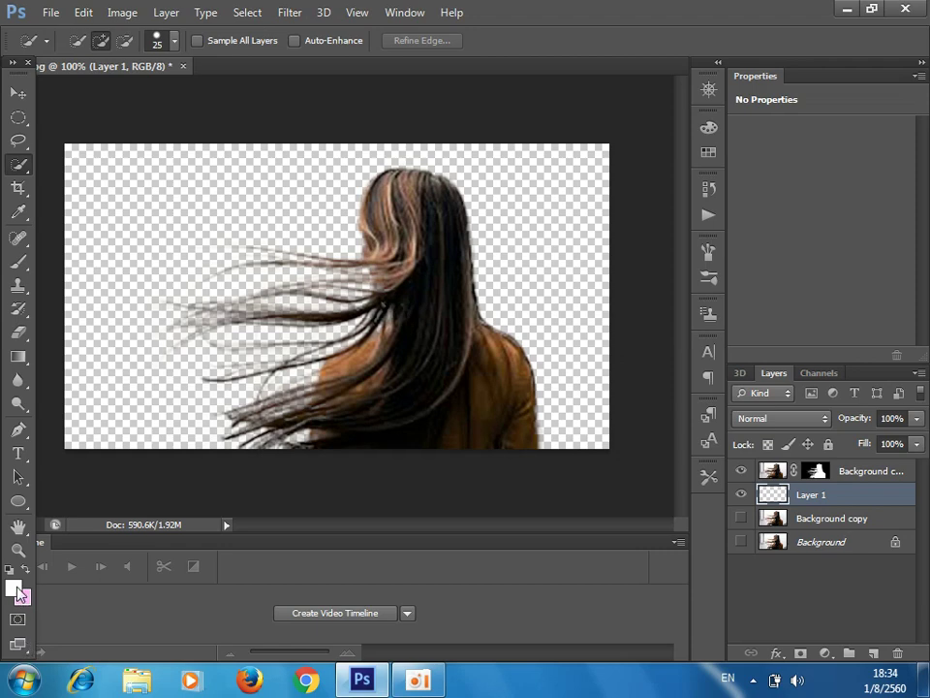
pyautogui.click(19, 358)
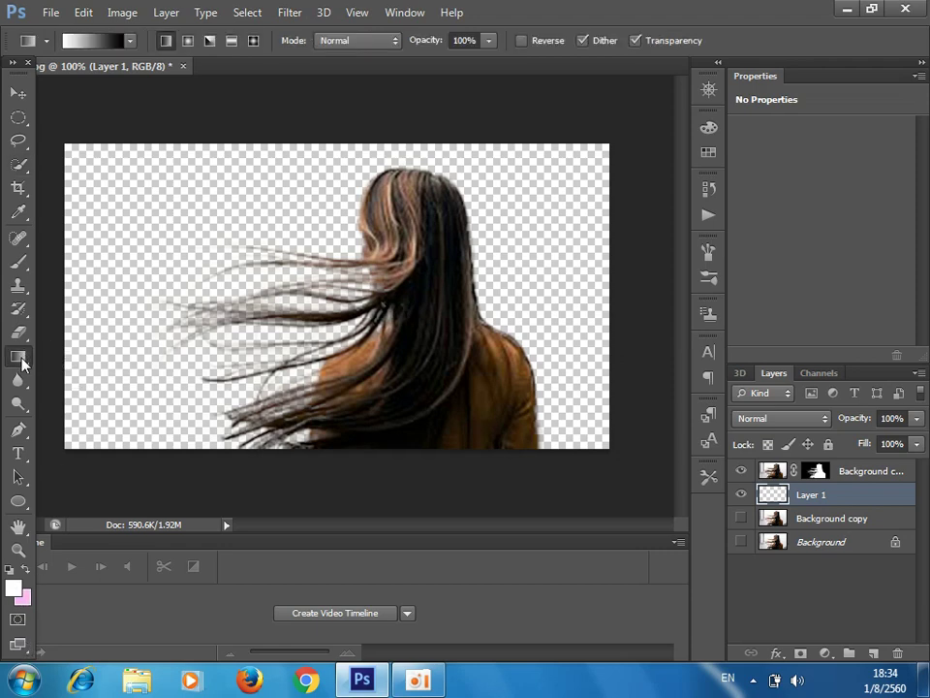
# Set the background colour to pale pink fee6fb, keeping white as the foreground
pyautogui.click(13, 588)
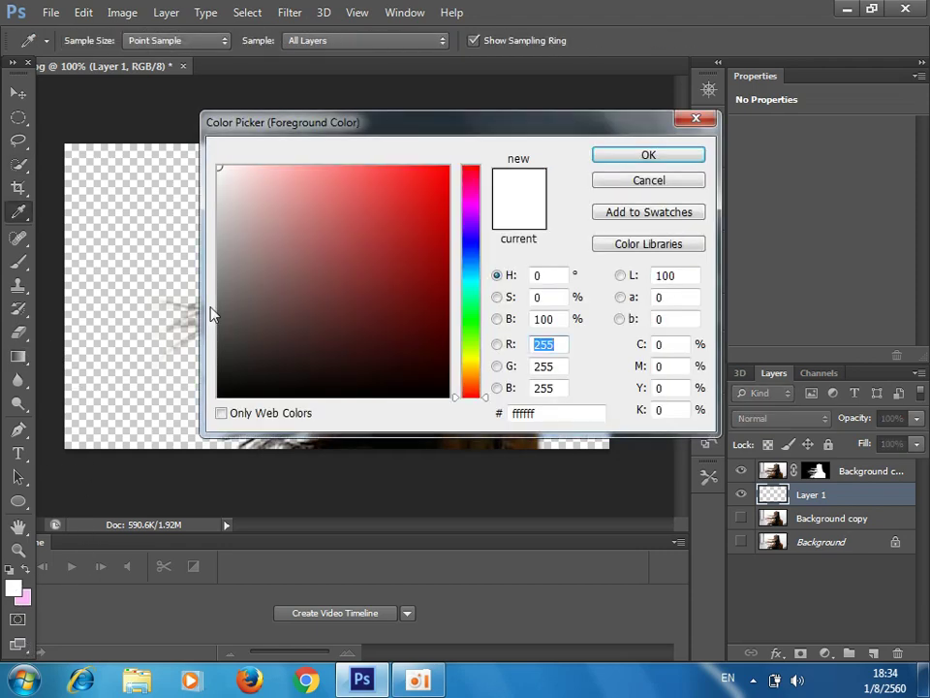
pyautogui.click(635, 160)
pyautogui.click(23, 595)
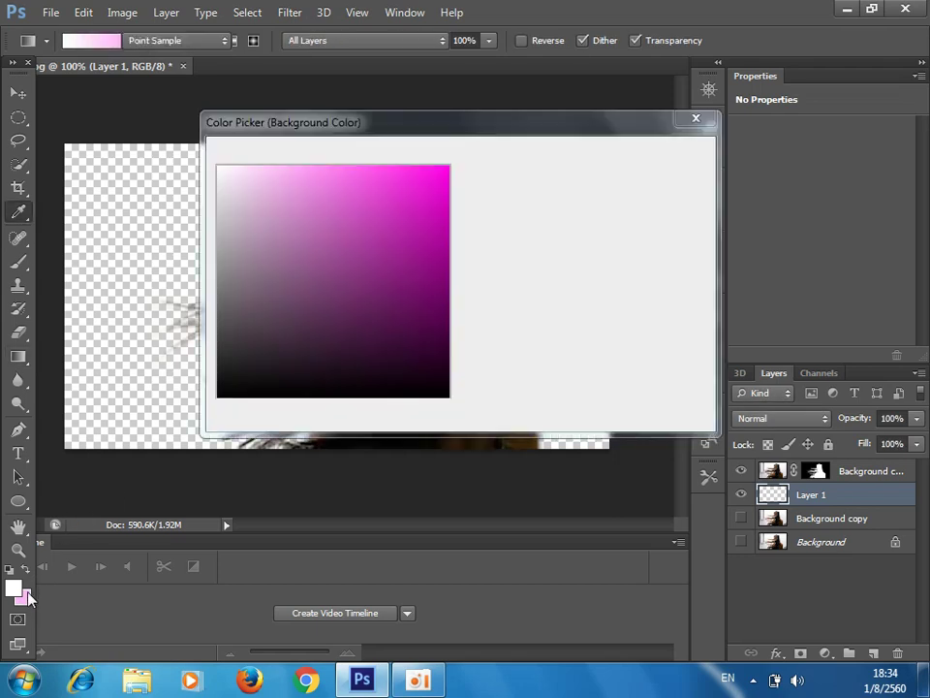
pyautogui.click(233, 166)
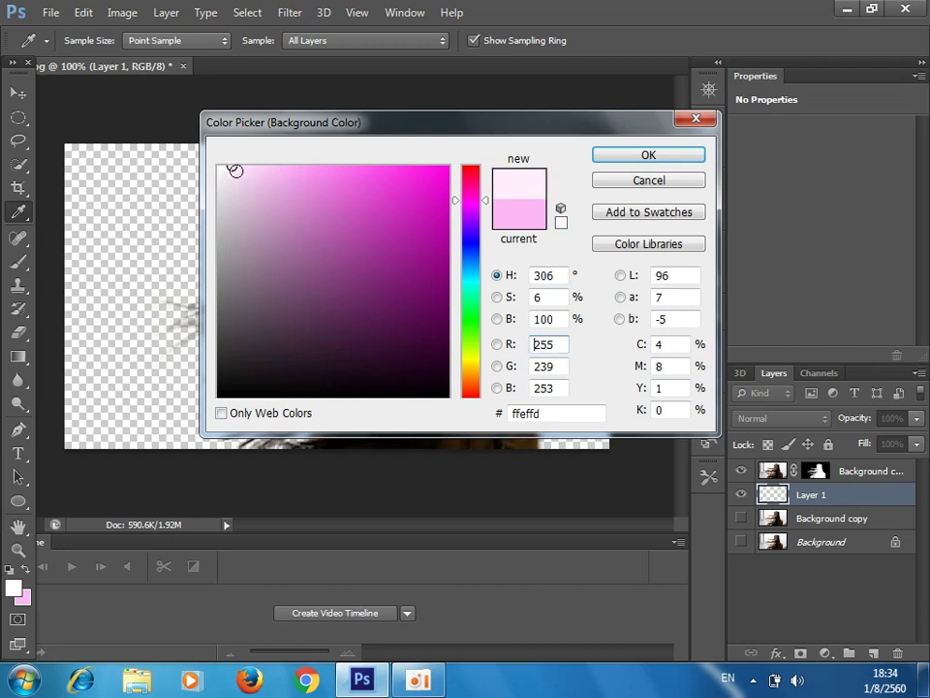
pyautogui.click(239, 166)
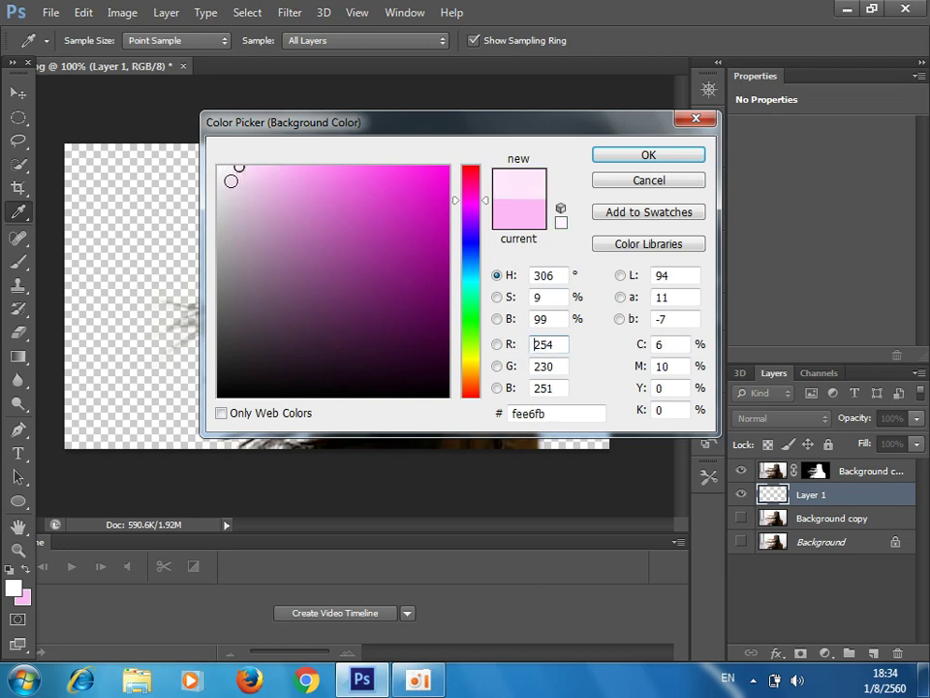
pyautogui.click(648, 155)
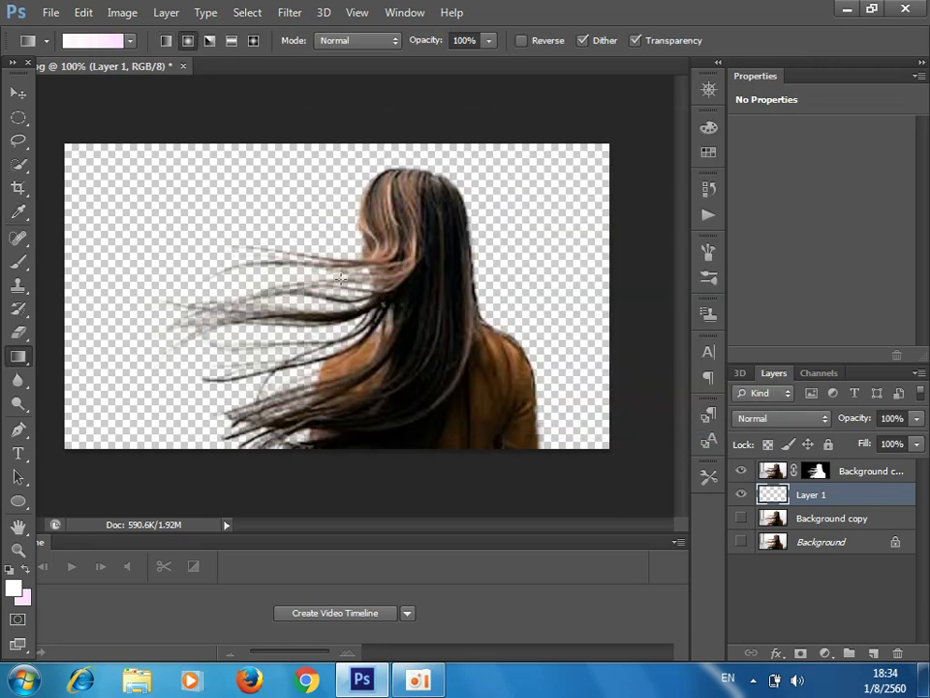
# Fill Layer 1 with a white-to-pale-pink gradient, then select the cutout layer's mask
pyautogui.moveTo(332, 274); pyautogui.dragTo(60, 462)
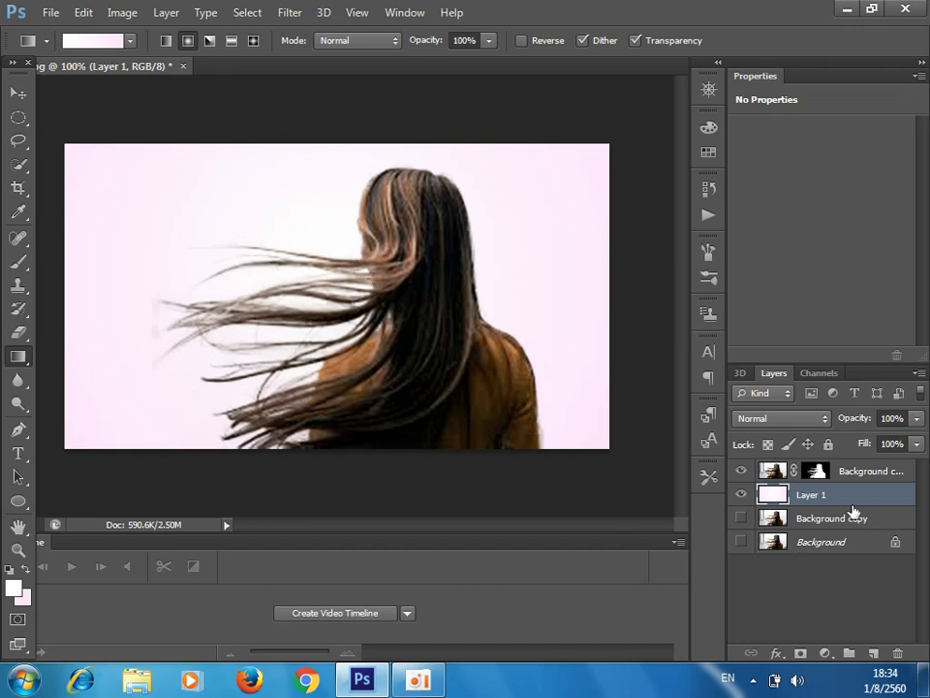
pyautogui.click(816, 472)
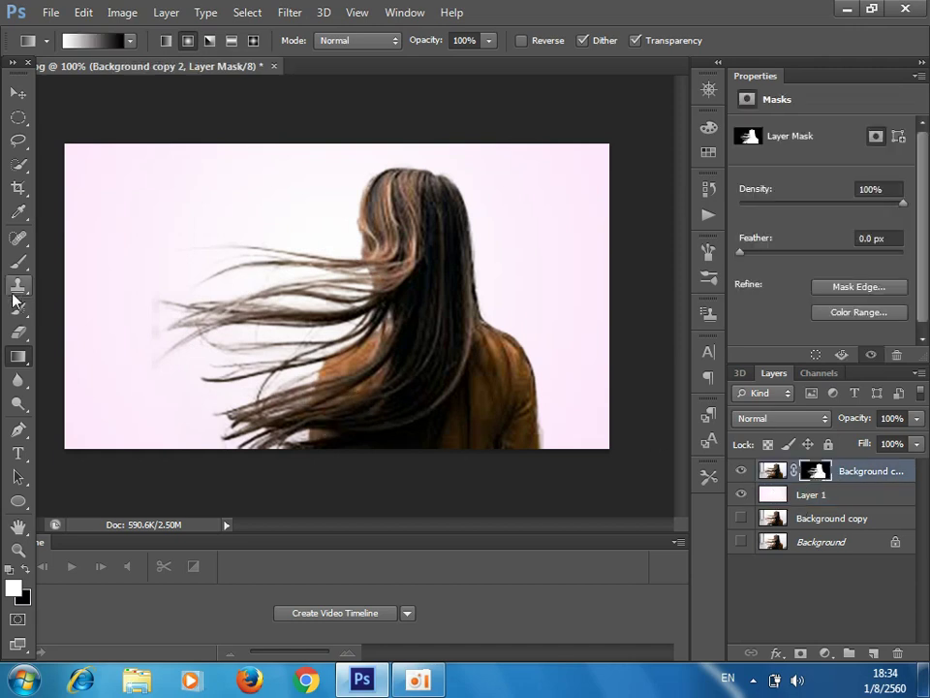
# Brush-touch the hair cut-out mask over the jacket, then start shifting the woman left
pyautogui.click(20, 263)
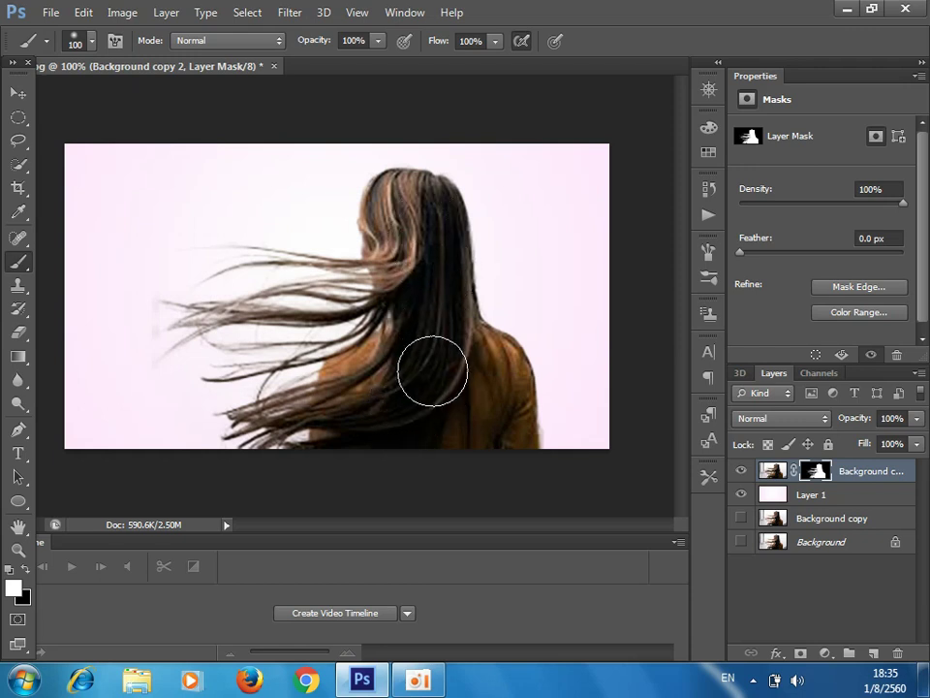
pyautogui.click(19, 93)
pyautogui.moveTo(431, 369)
pyautogui.mouseDown()
pyautogui.moveTo(349, 357)
pyautogui.moveTo(405, 371)
pyautogui.mouseUp()
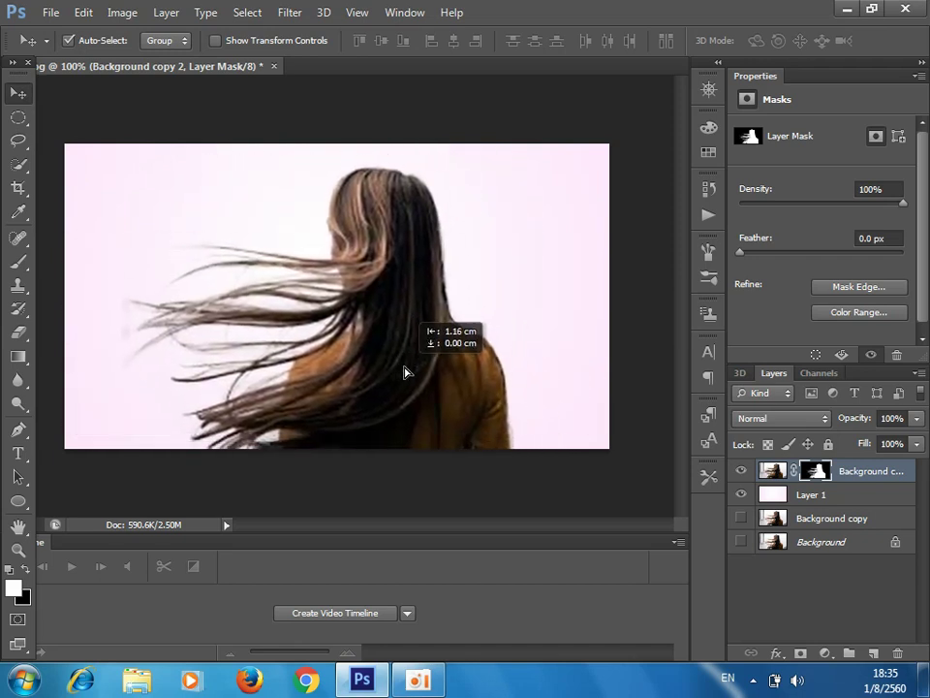
# Nudge the masked woman layer further left, about 1.16 cm from its original position
pyautogui.moveTo(405, 371); pyautogui.dragTo(400, 373)
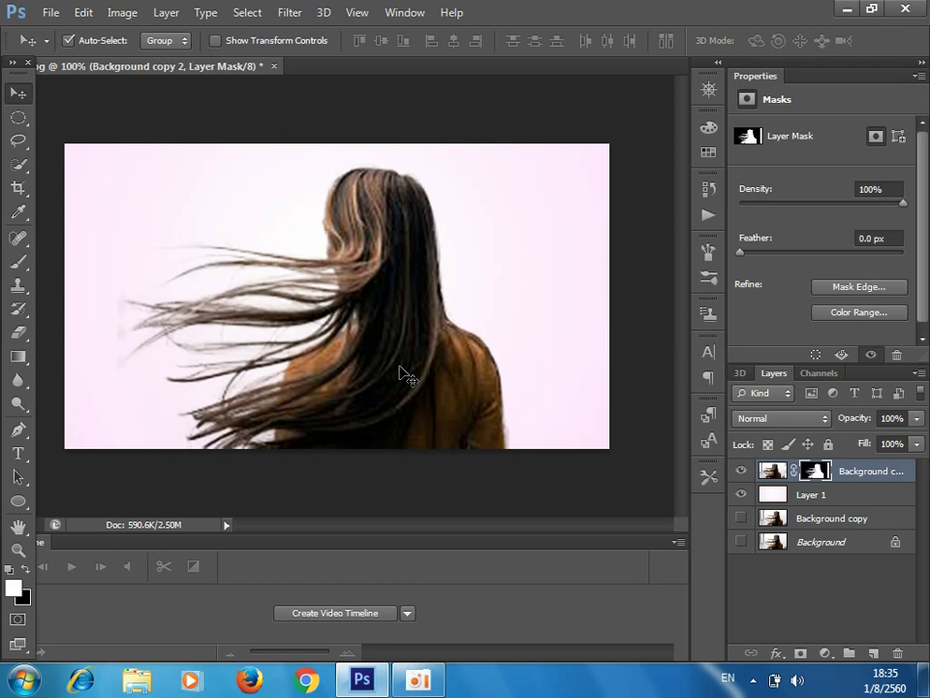